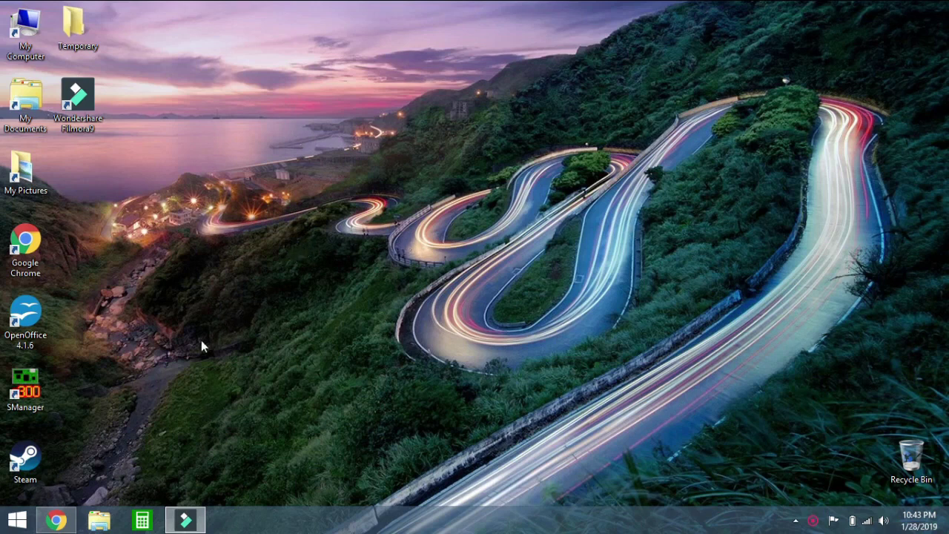
- Search the Start screen apps for 'control' and launch Control Panel's System and Security page
left_click(18, 521)
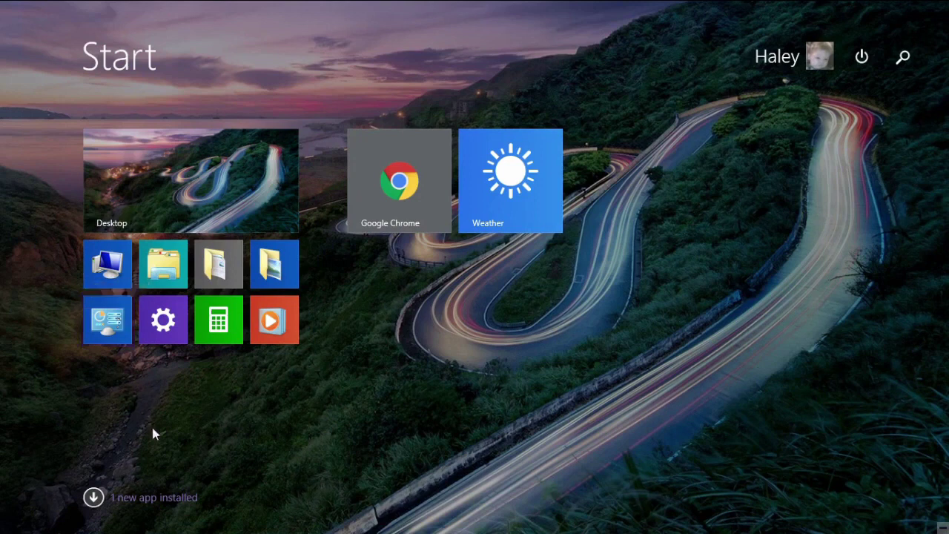
left_click(92, 493)
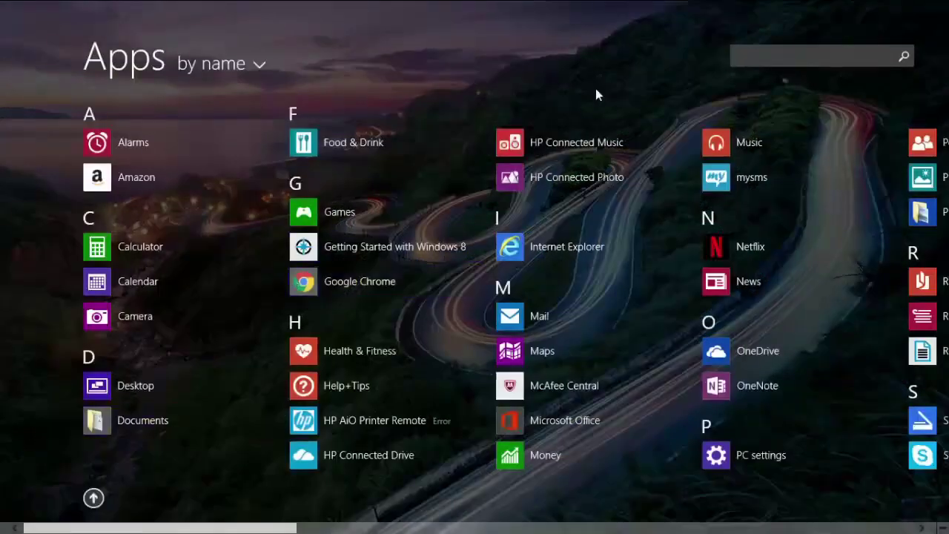
left_click(777, 51)
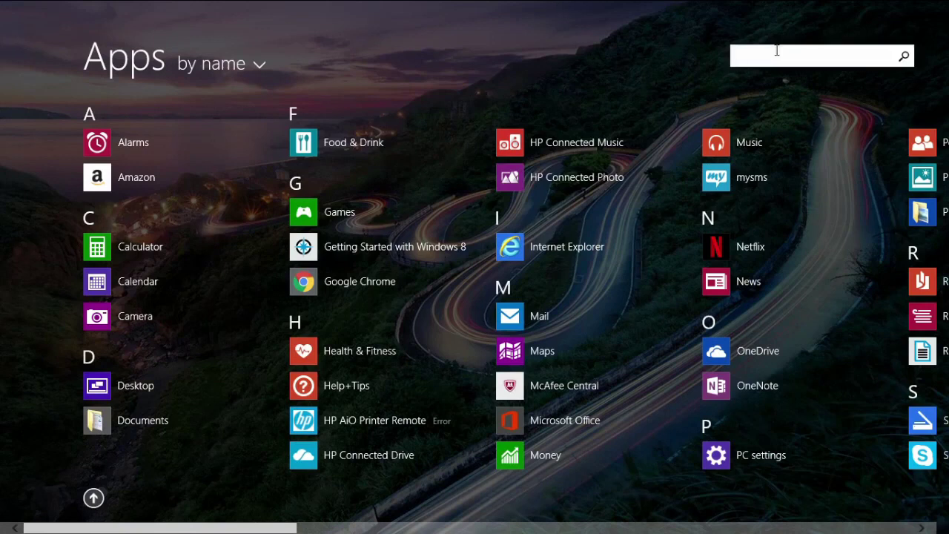
type("control")
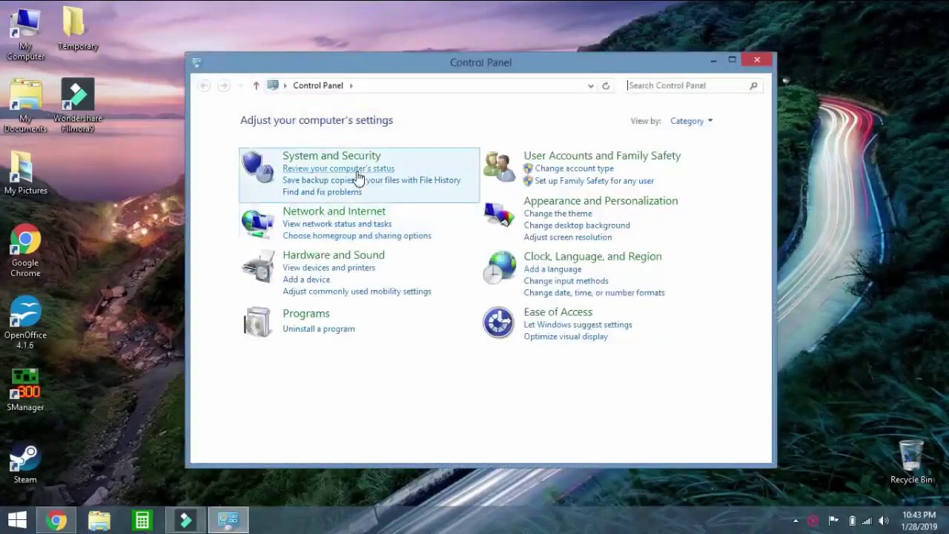
left_click(344, 159)
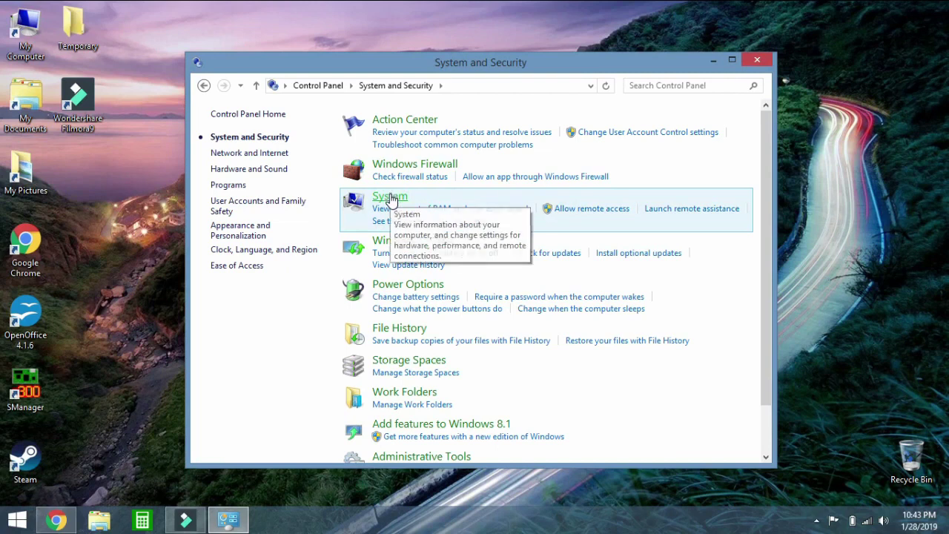
- Open System to check the Windows 8.1 edition, 64-bit type and 2 GB RAM
left_click(390, 198)
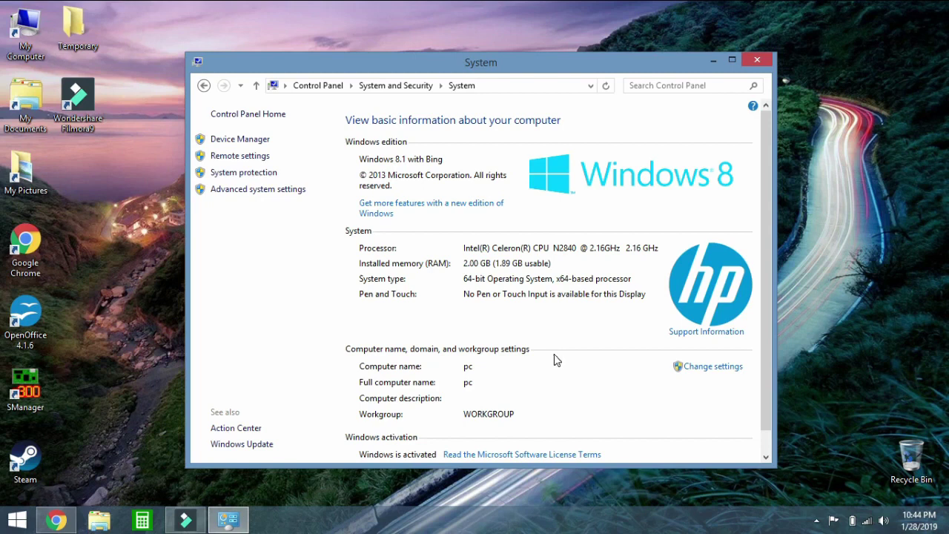
- Close System, return to Chrome's Download Windows 10 page and download the Media Creation Tool
left_click(755, 60)
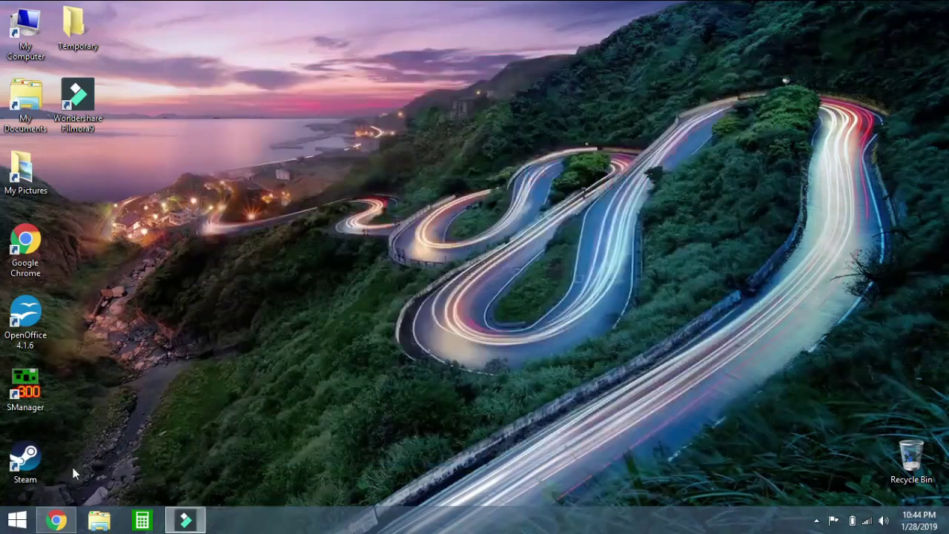
left_click(64, 523)
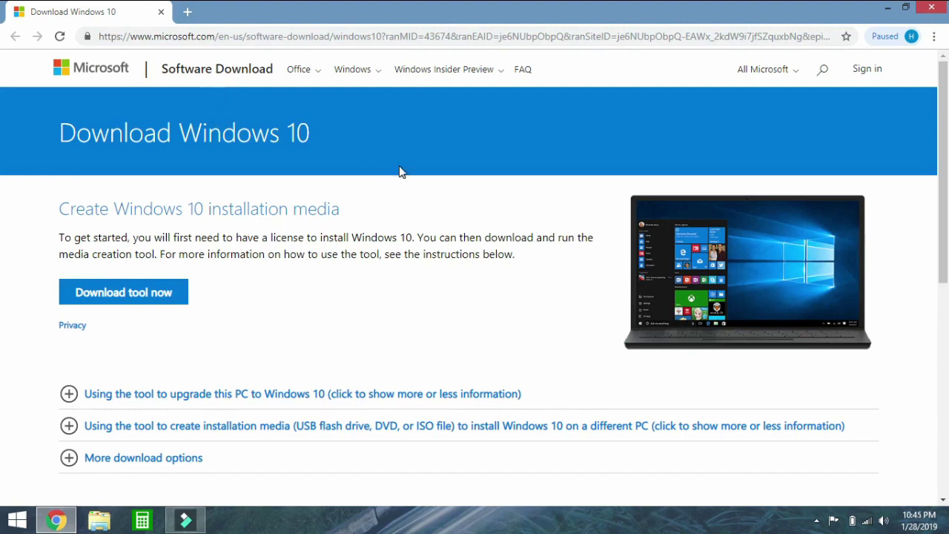
left_click(403, 41)
double_click(403, 37)
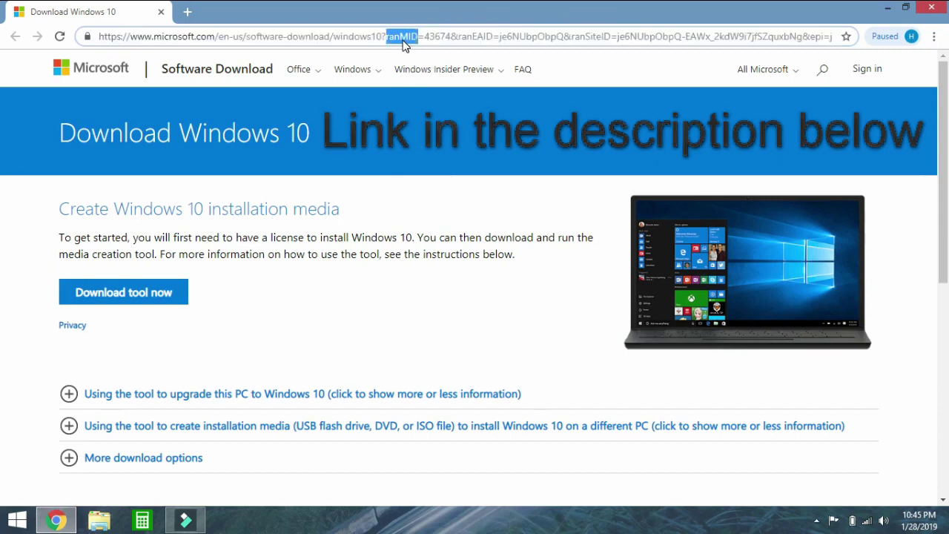
left_click(428, 151)
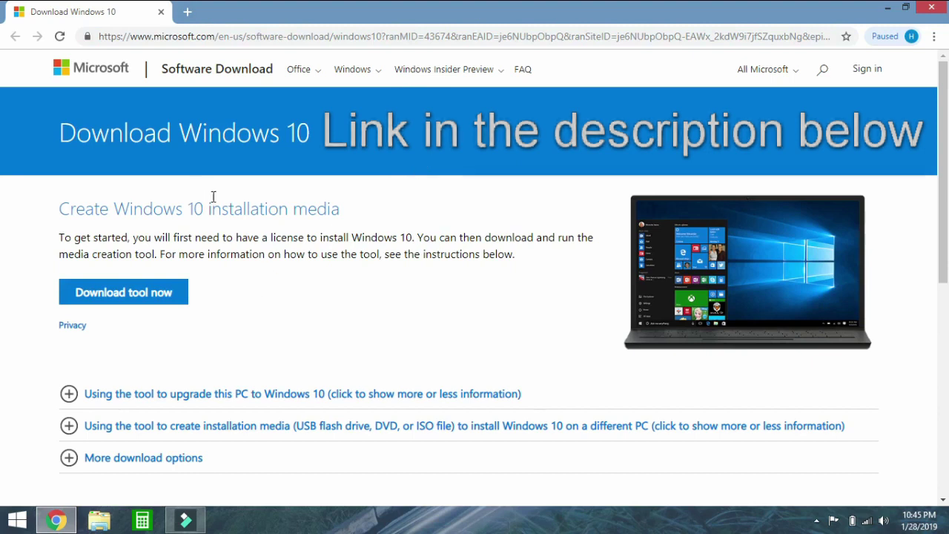
left_click(124, 300)
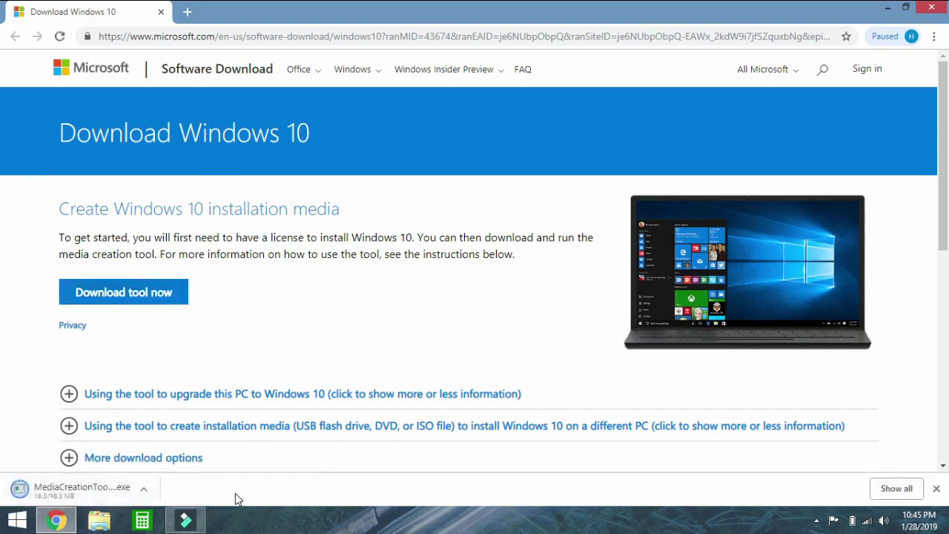
- Run the downloaded MediaCreationTool executable from Chrome's download bar
left_click(88, 493)
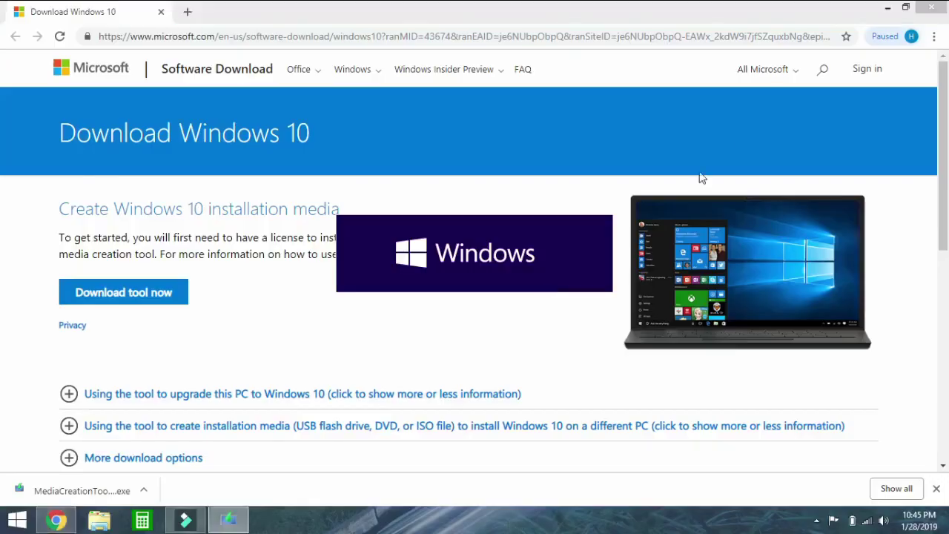
- Close Chrome and let Windows 10 Setup prepare until the license terms appear
left_click(931, 8)
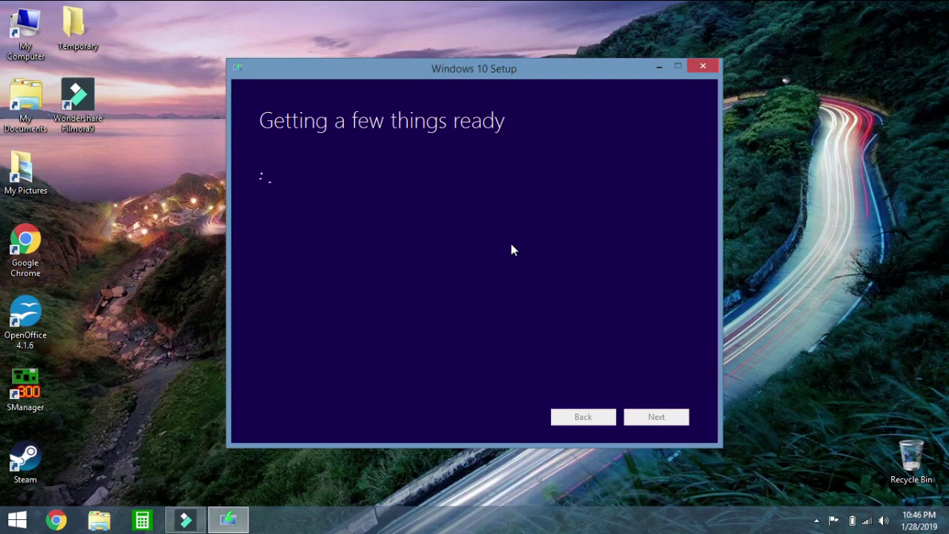
left_click(863, 313)
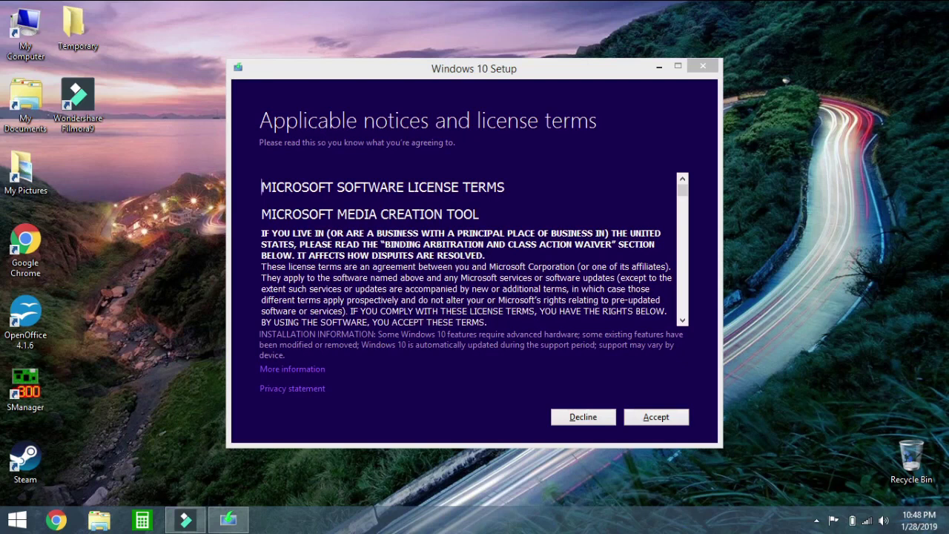
- Scroll to the end of the license terms and accept them
left_click_drag(683, 187, 689, 289)
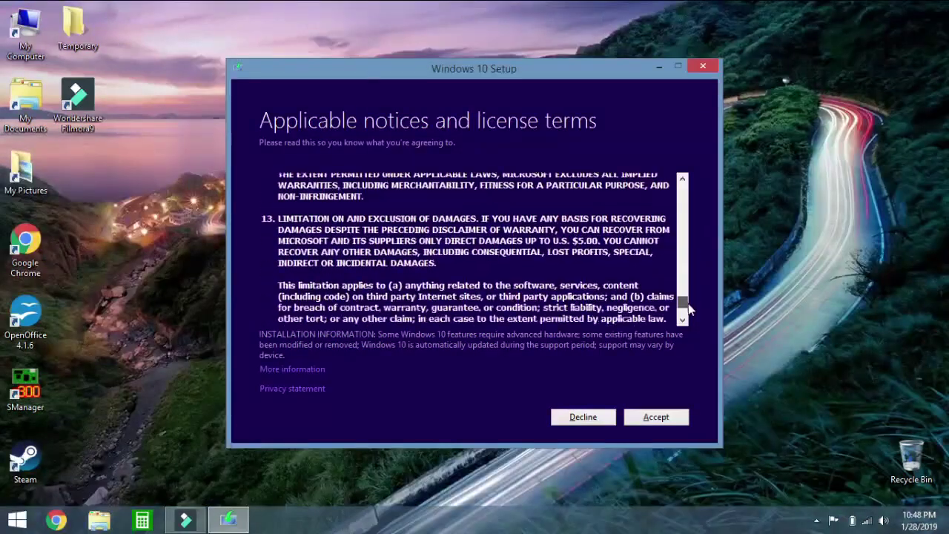
scroll(685, 310, "down", 1)
scroll(686, 319, "down", 1)
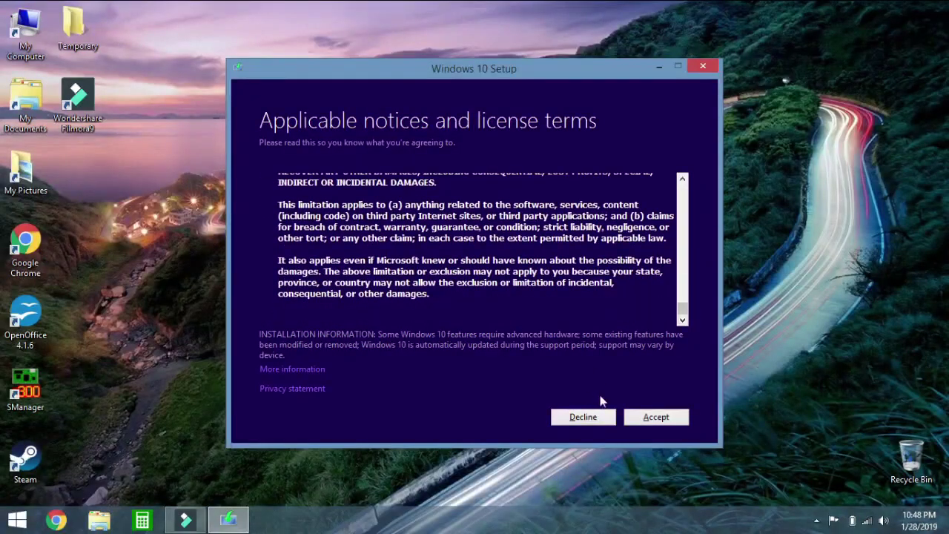
left_click(656, 416)
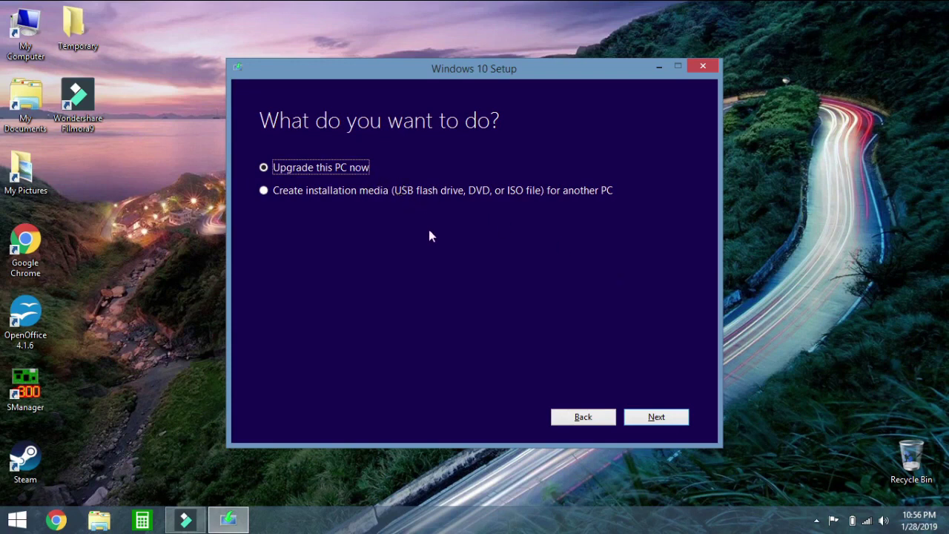
- Choose 'Upgrade this PC now' instead of 'Create installation media' and continue
left_click(269, 187)
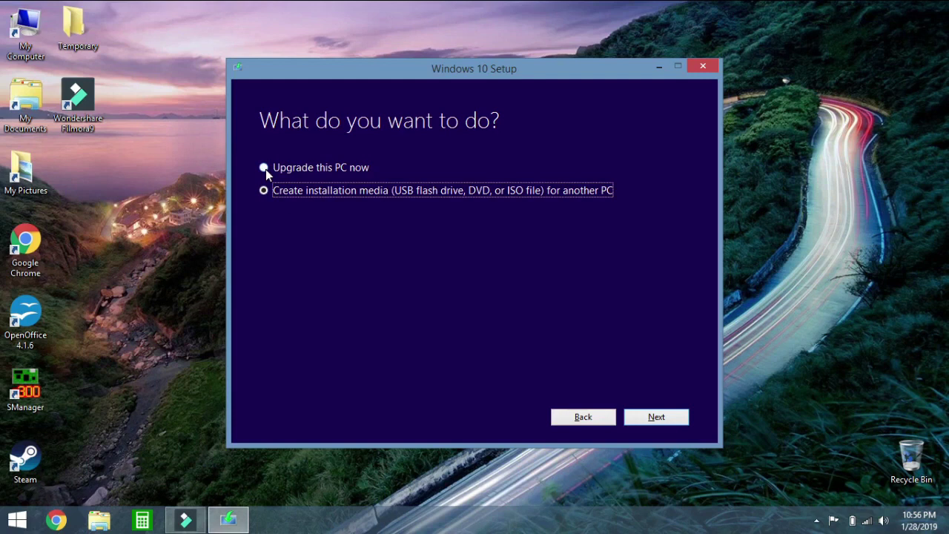
left_click(265, 169)
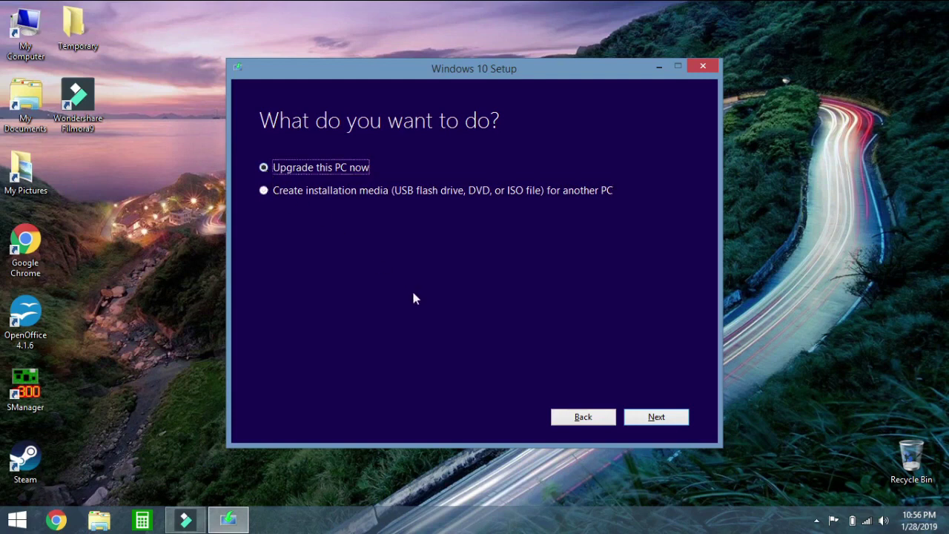
left_click(650, 422)
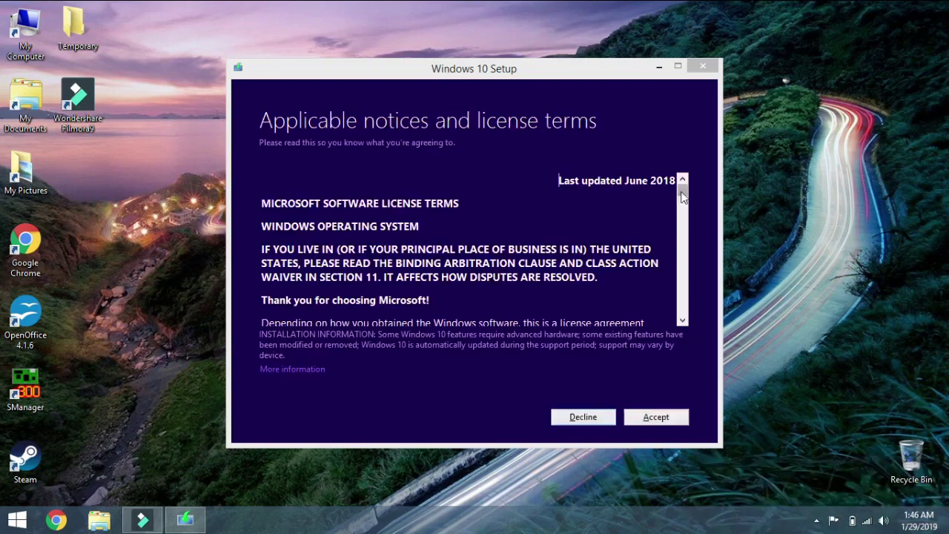
- Review the second license terms page with the scrollbar and accept it
left_click_drag(683, 195, 685, 310)
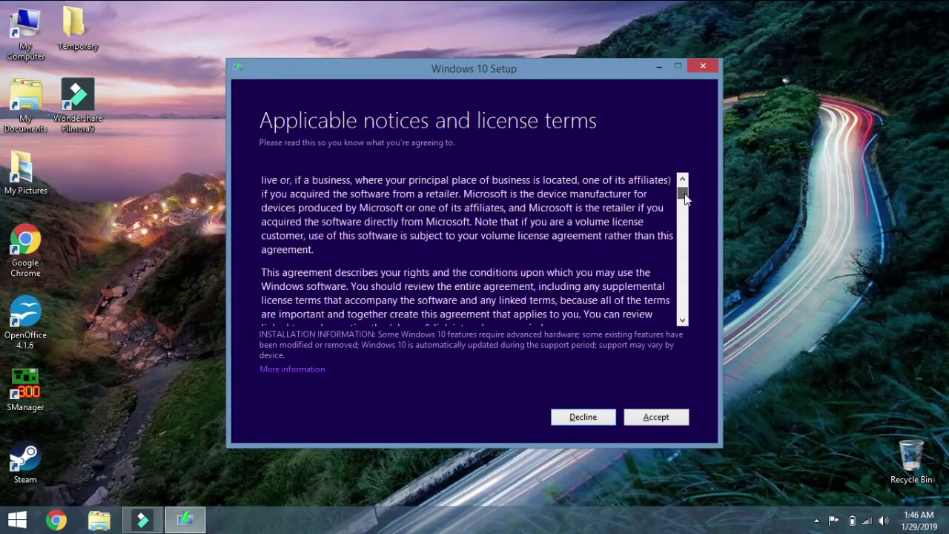
left_click_drag(685, 309, 685, 175)
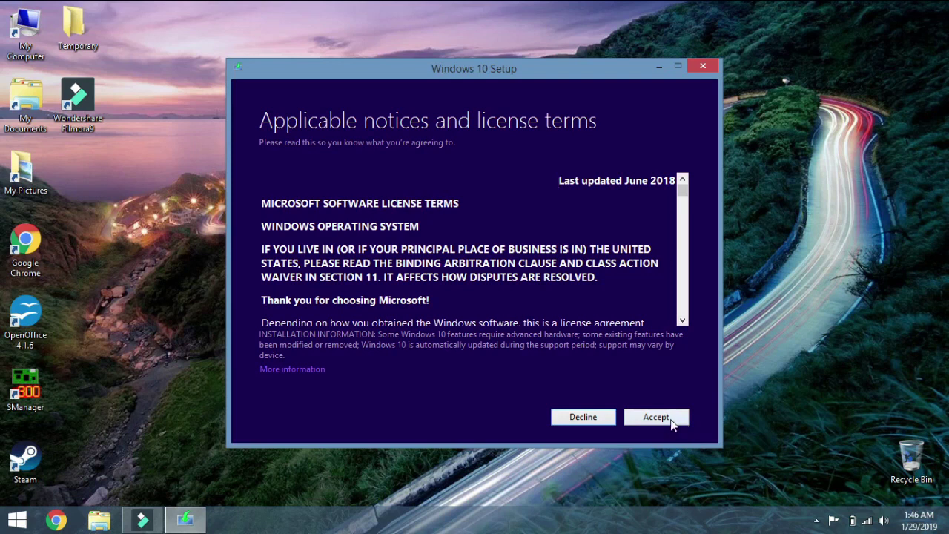
left_click(672, 421)
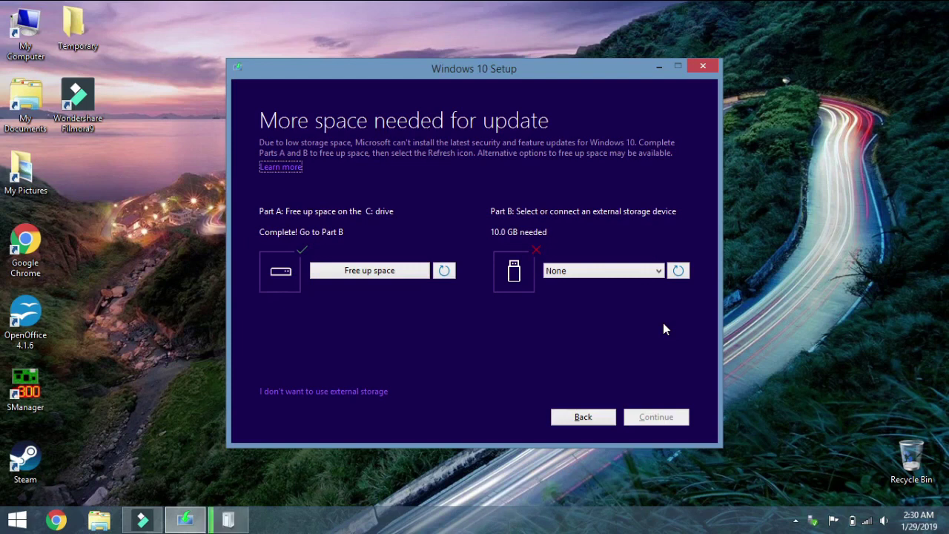
- Recheck storage so PATRIOT (D:) with 60.5 GB free completes Part B
left_click(676, 271)
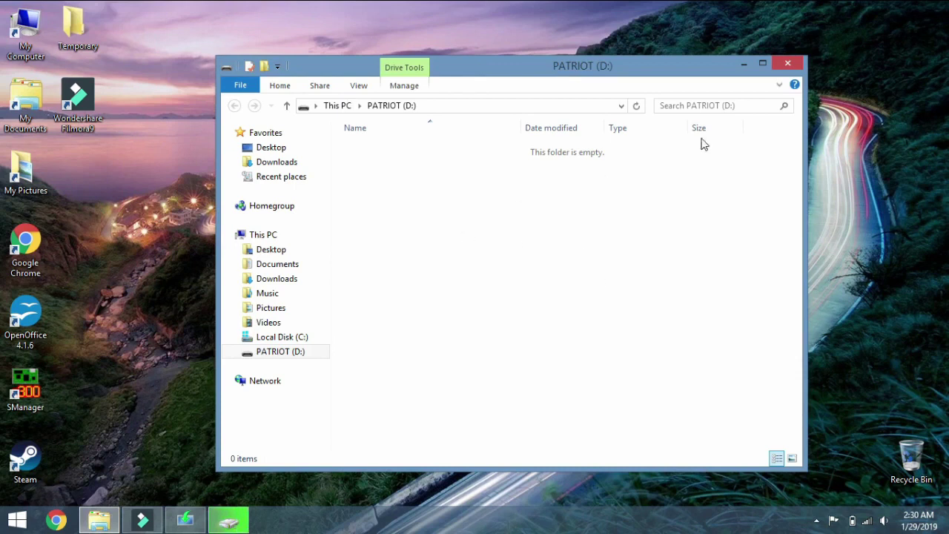
- Close the empty PATRIOT (D:) File Explorer window
left_click(787, 63)
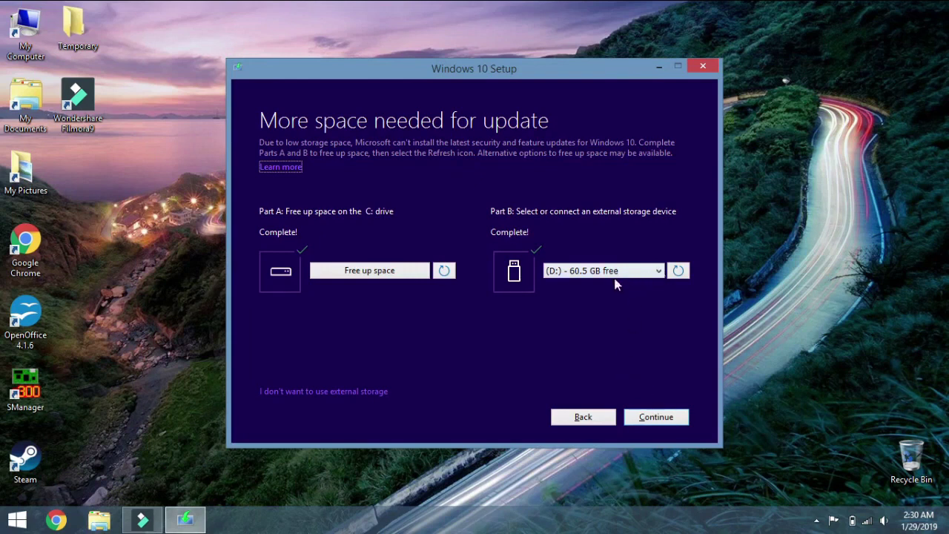
- Use drive D: (60.5 GB free) for extra setup space and begin installing Windows 10 Home
left_click(641, 272)
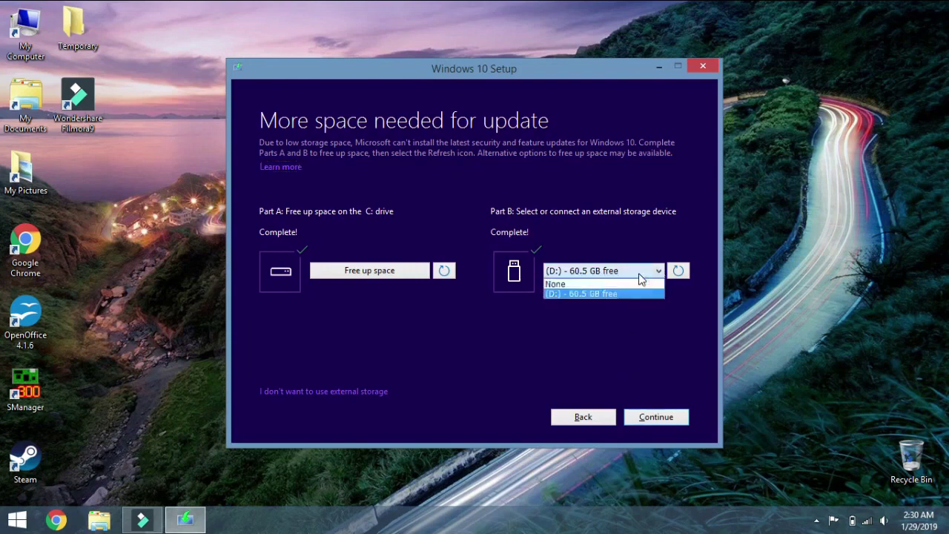
left_click(614, 294)
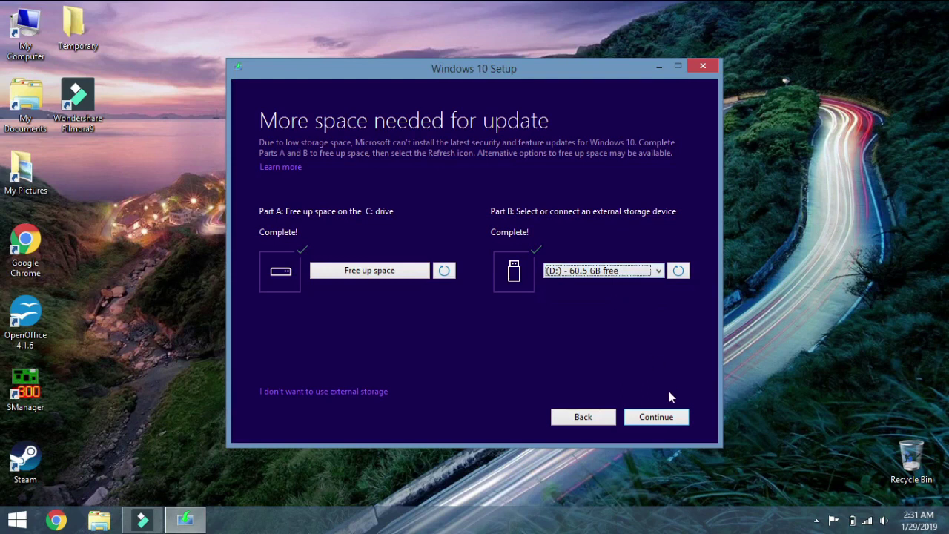
left_click(656, 419)
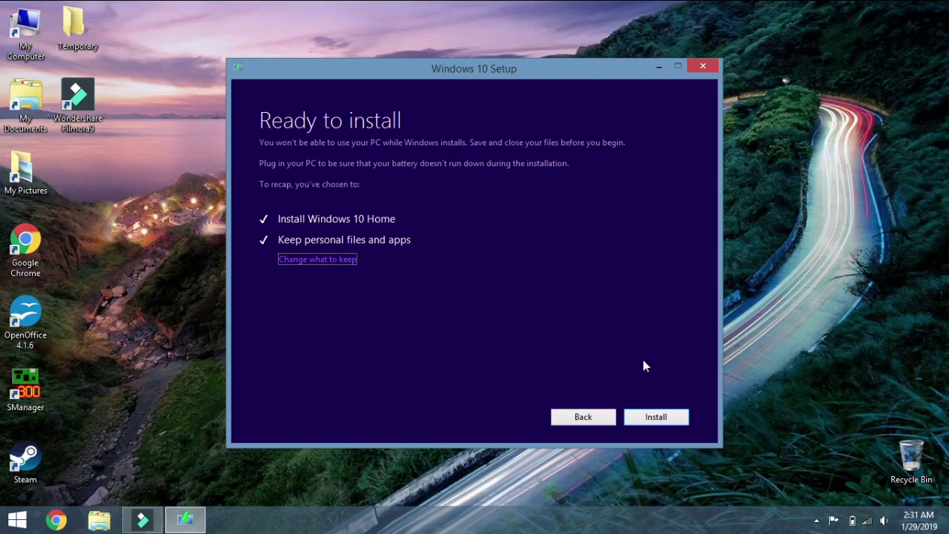
left_click(664, 419)
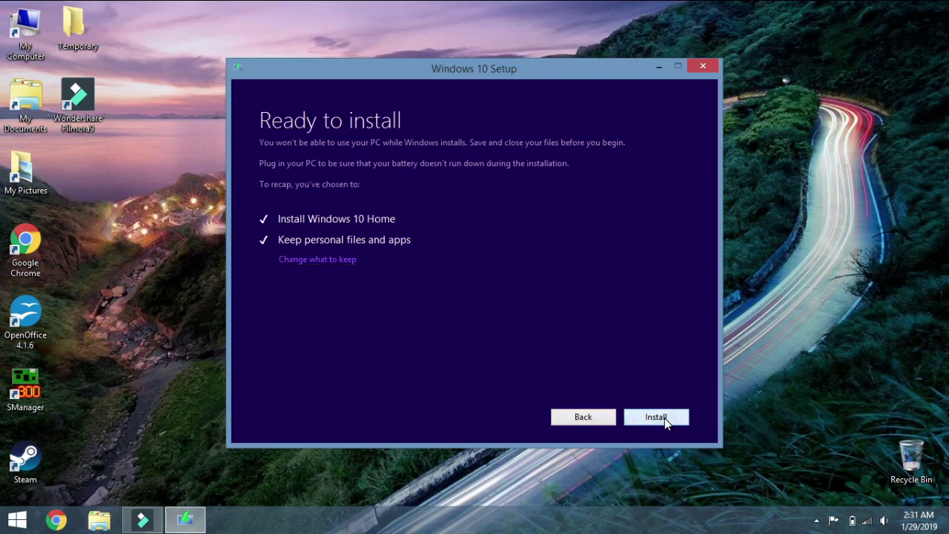